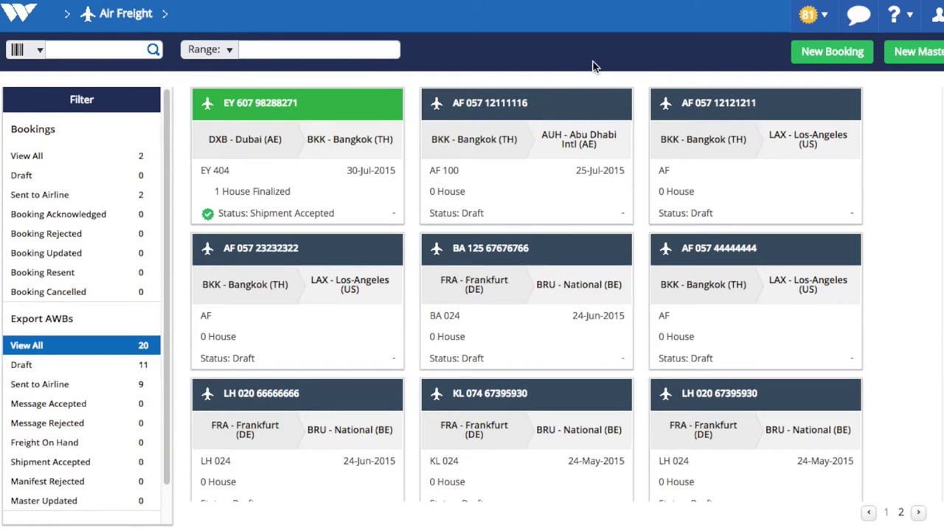
# - Open a blank New Booking form from the Air Freight overview
pyautogui.click(819, 53)
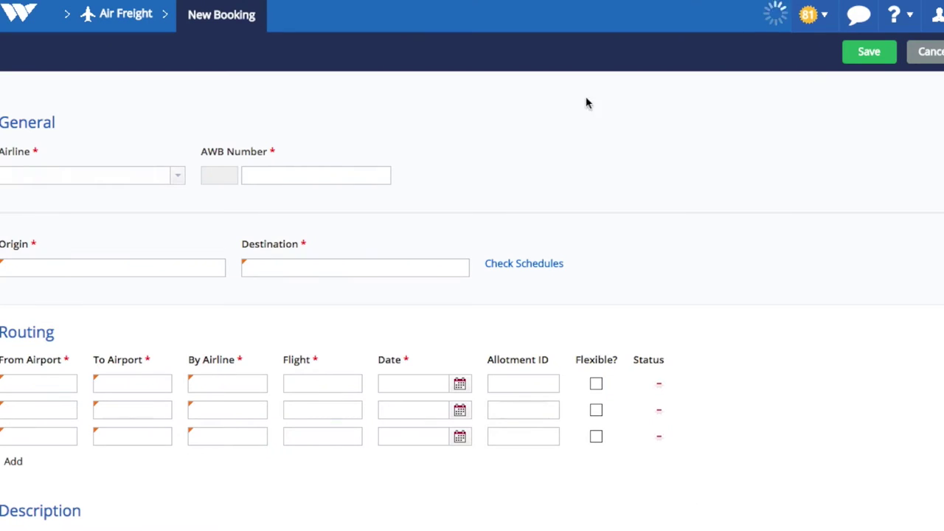
# - Set the airline to BA - British Airways with AWB number 47884992
pyautogui.click(177, 177)
pyautogui.click(82, 219)
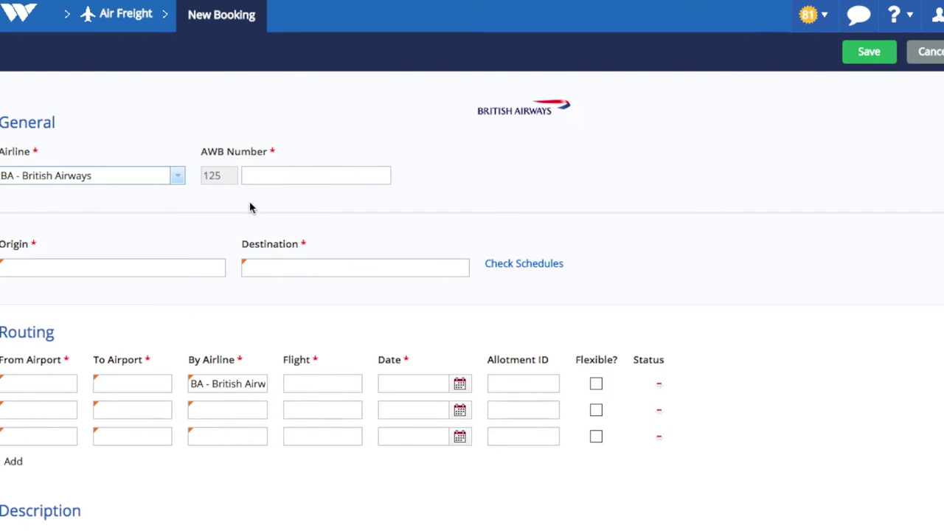
pyautogui.click(295, 175)
pyautogui.write('47884992')
# - Route the booking from DEL to ATL and bring up Flight Schedules
pyautogui.click(152, 267)
pyautogui.write('DEL')
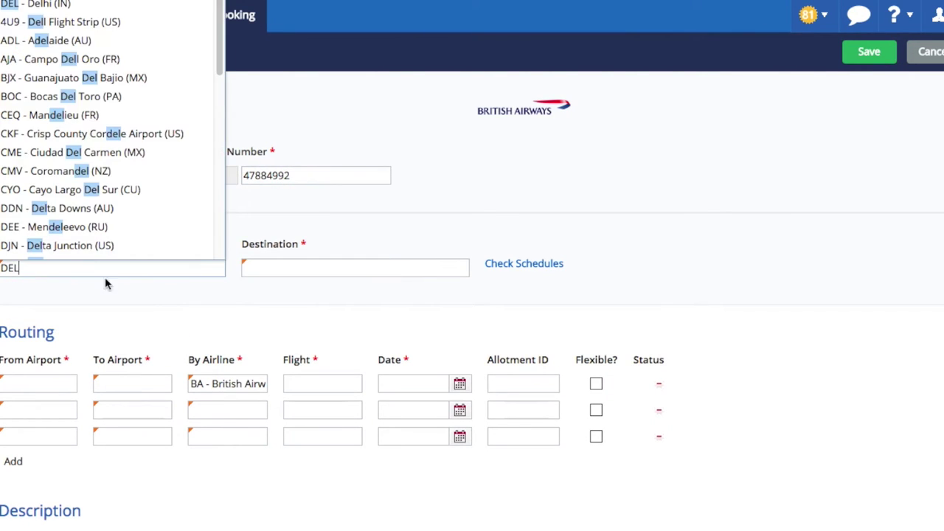
pyautogui.click(286, 267)
pyautogui.write('ATL')
pyautogui.press('Tab')
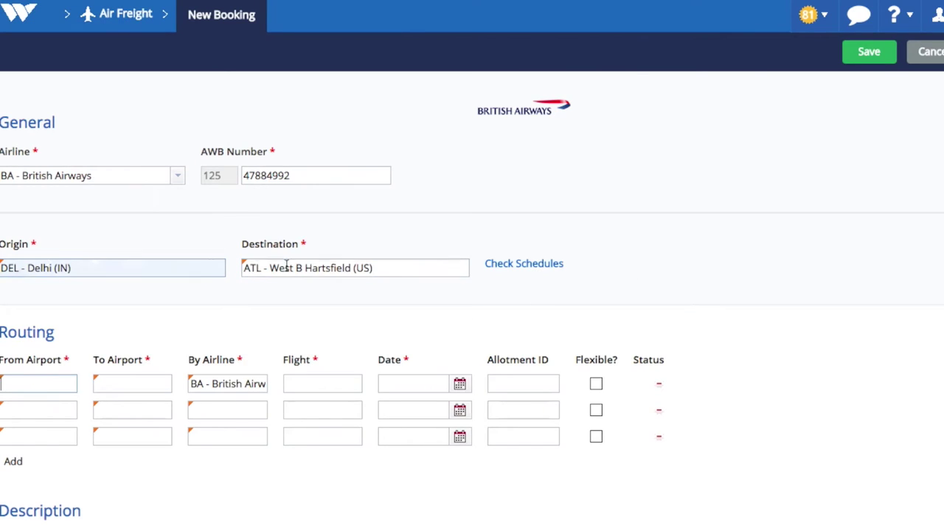
pyautogui.click(518, 271)
pyautogui.click(109, 97)
# - Search schedules from Indira Gandhi Intl, Delhi to Hartsfield-Jackson Atlanta
pyautogui.write('d')
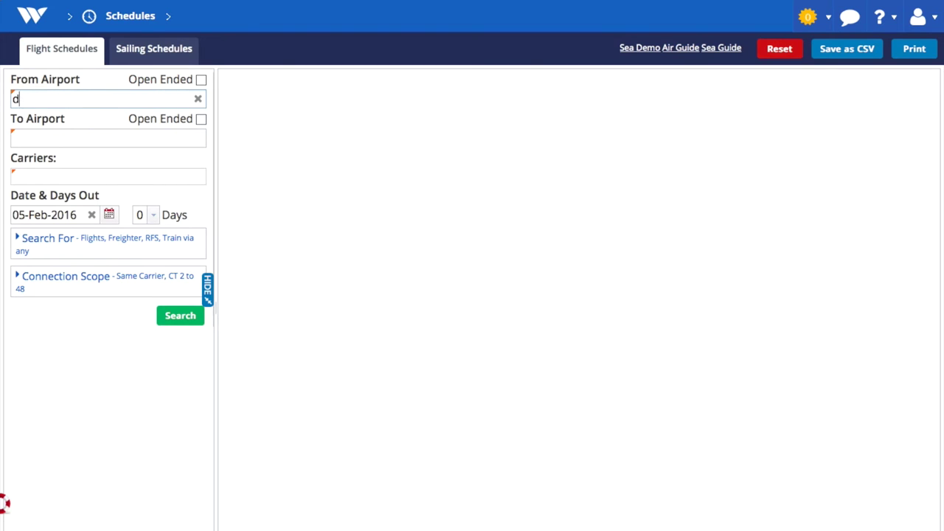
pyautogui.write('elhi')
pyautogui.click(179, 116)
pyautogui.click(110, 135)
pyautogui.write('atlanta')
pyautogui.click(109, 155)
pyautogui.click(189, 317)
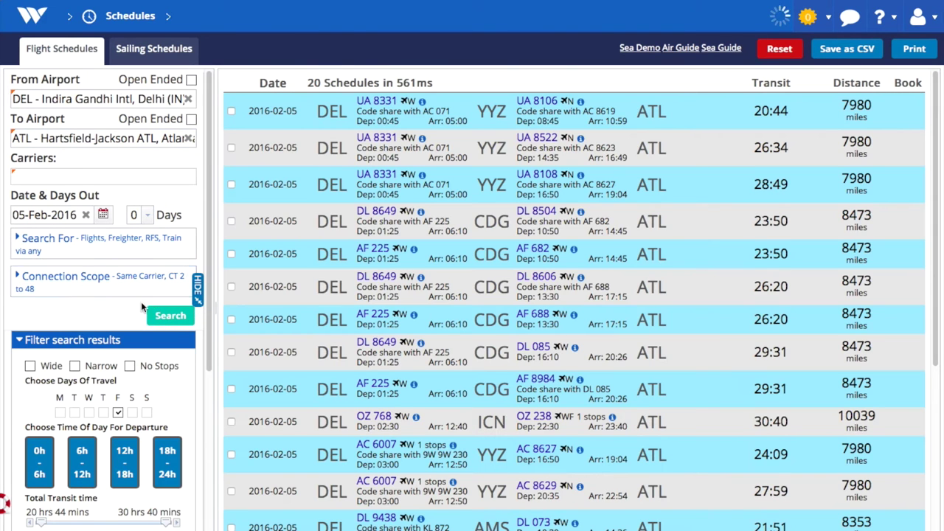
# - Filter the schedule results to British Airways flights only
pyautogui.scroll(-3, 141, 302)
pyautogui.click(158, 272)
pyautogui.click(31, 350)
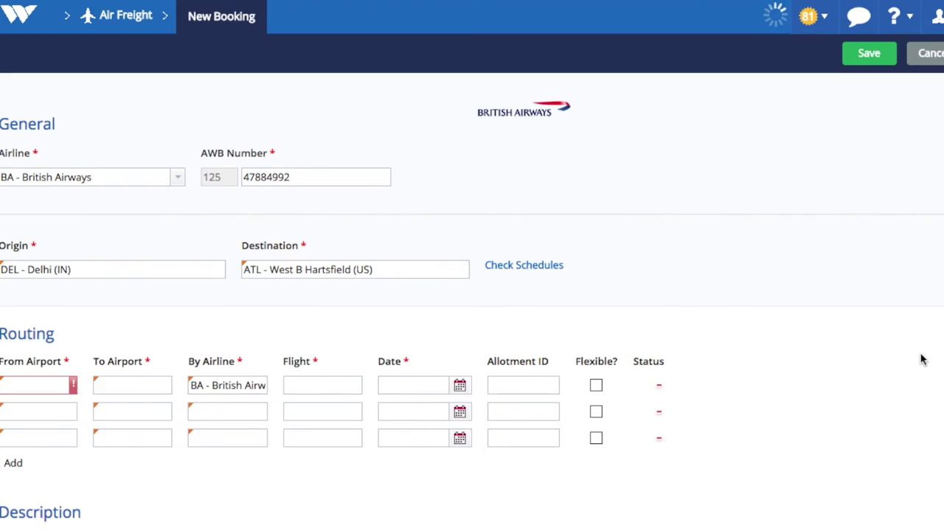
# - Enter 17 pieces, 272 KG gross weight and 1.76 CBM volume
pyautogui.scroll(-2, 472, 295)
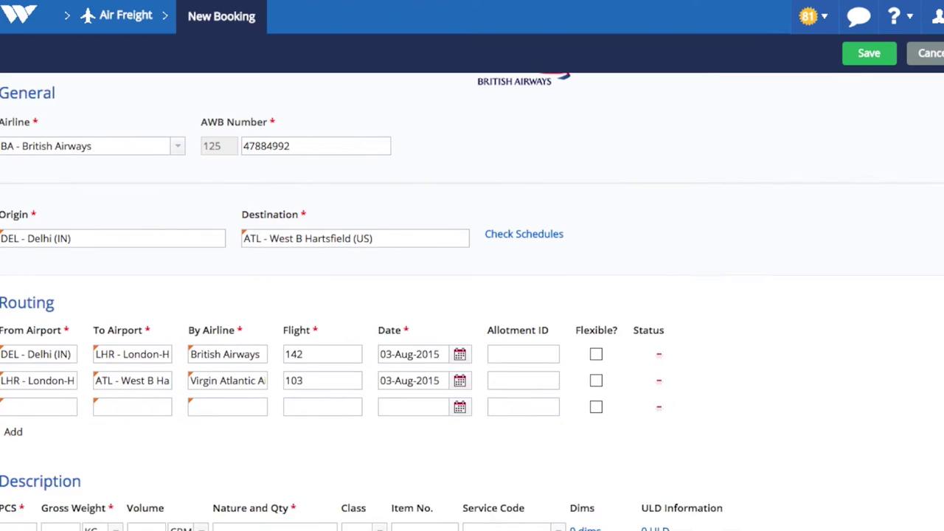
pyautogui.click(31, 417)
pyautogui.write('17')
pyautogui.press('Tab')
pyautogui.write('272')
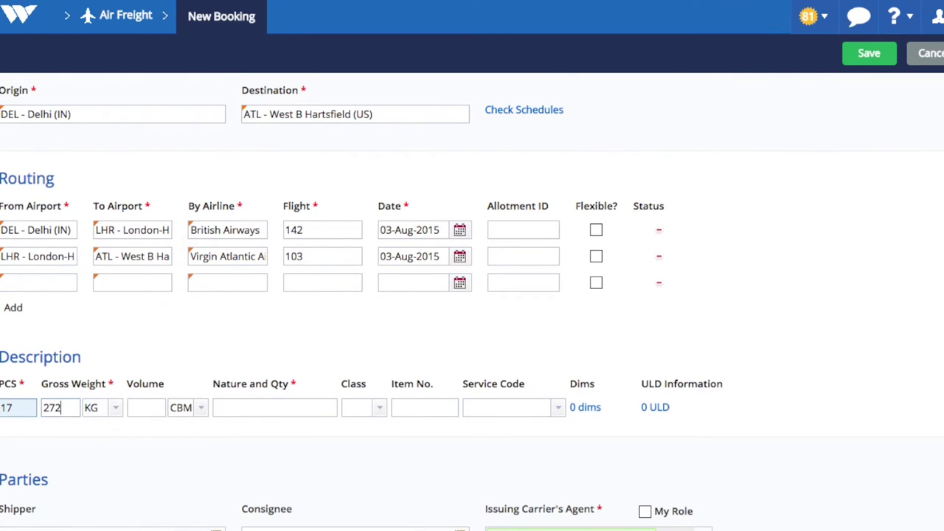
pyautogui.press('Tab')
pyautogui.press('Tab')
pyautogui.write('1.')
pyautogui.press('Tab')
pyautogui.press('Tab')
# - Set nature and quantity to Garments and save the booking as Draft
pyautogui.write('Garm')
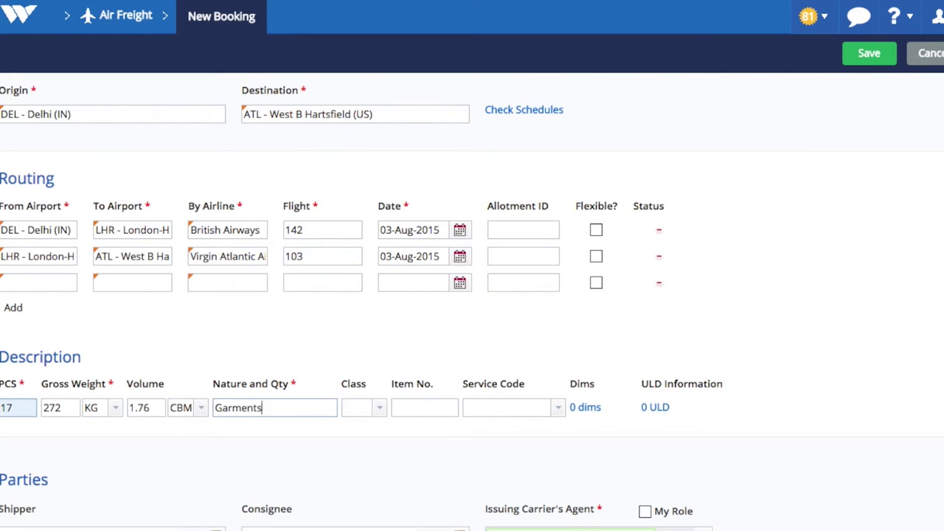
pyautogui.scroll(-5, 112, 361)
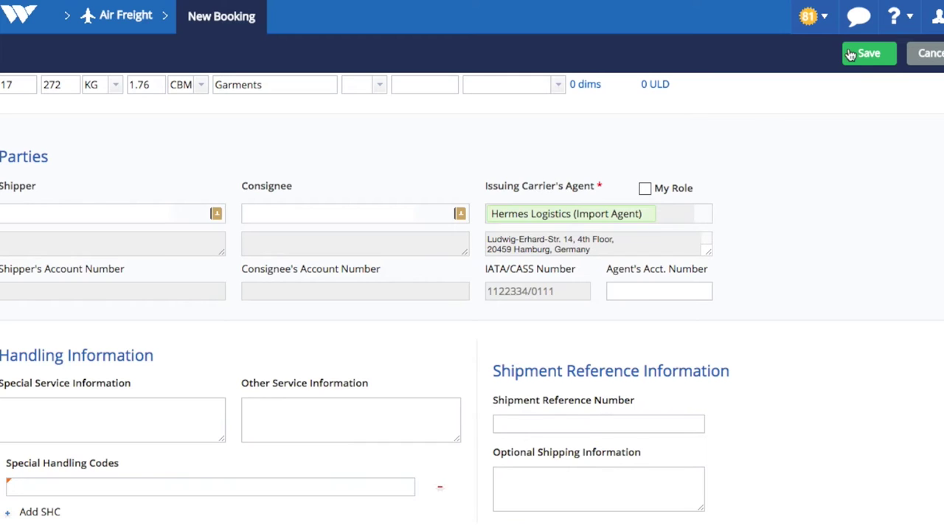
pyautogui.click(859, 60)
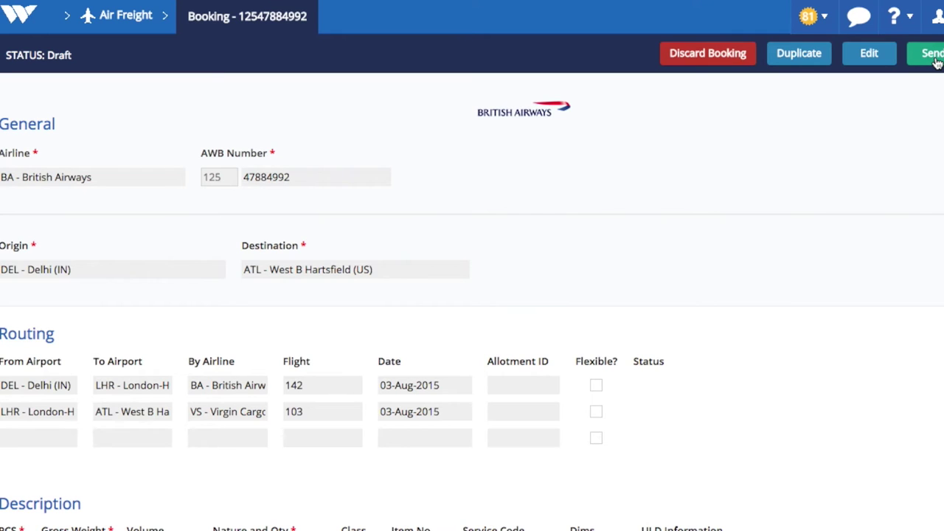
pyautogui.click(933, 56)
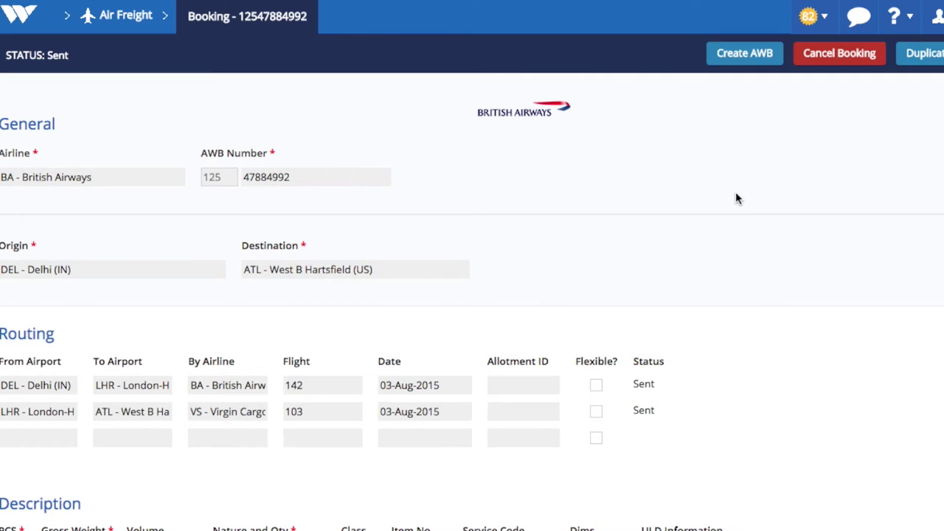
# - Filter to Sent to Airline bookings and open the acknowledged BA 125 Delhi–Atlanta booking
pyautogui.click(125, 16)
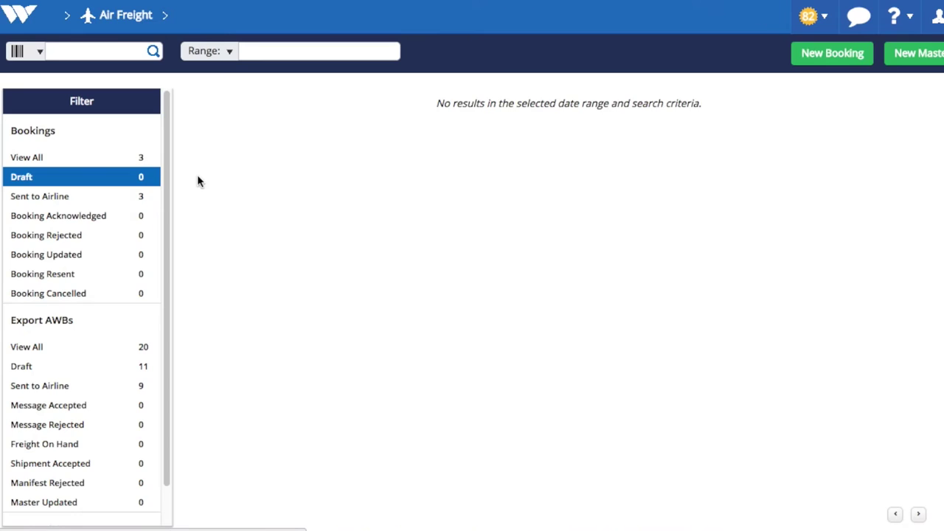
pyautogui.click(68, 202)
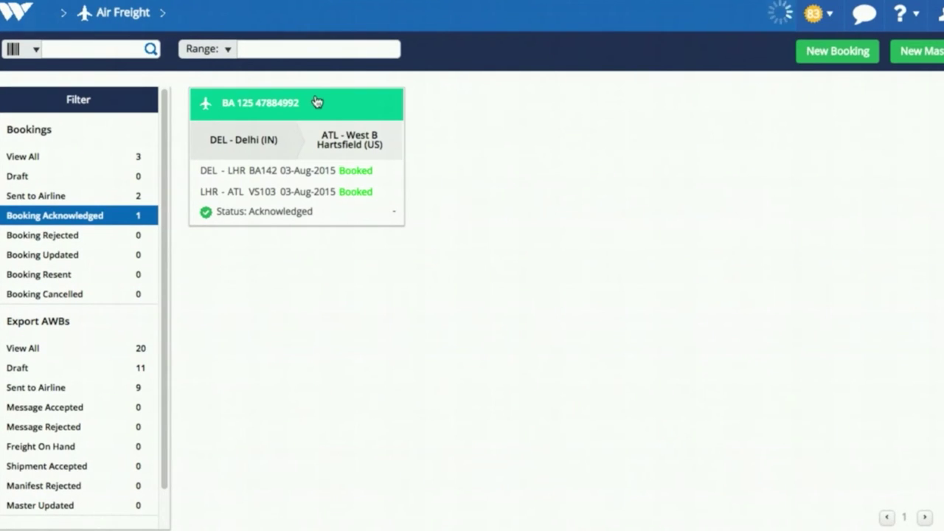
pyautogui.click(315, 100)
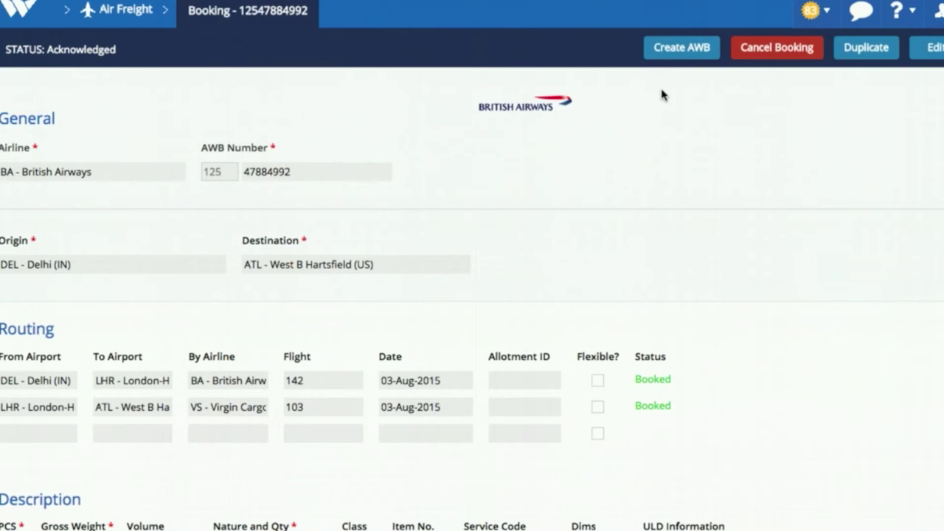
# - Create the master AWB with India Forwarding Ltd. as shipper
pyautogui.click(679, 48)
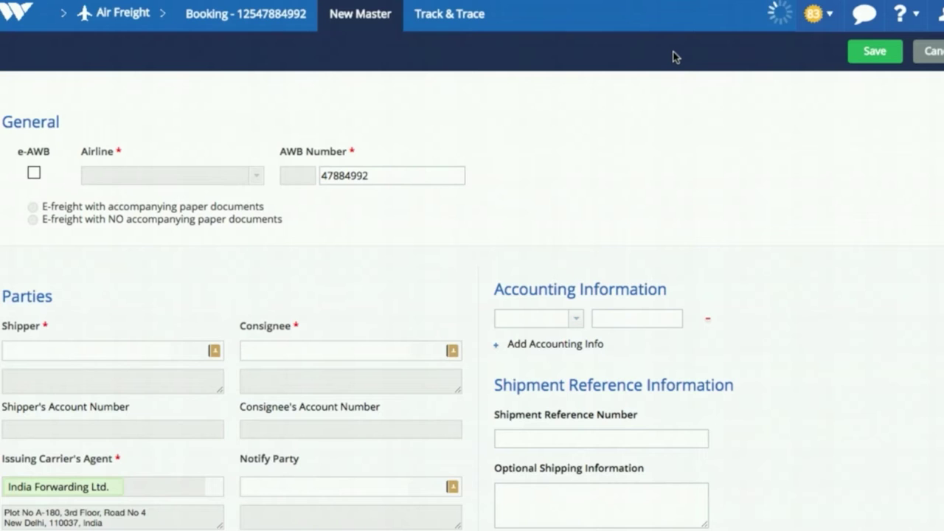
pyautogui.click(195, 349)
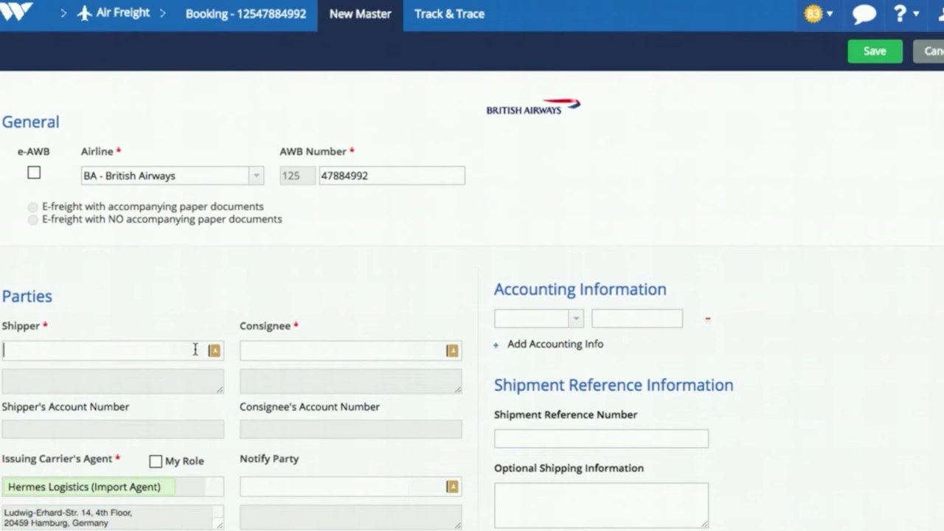
pyautogui.write('india for')
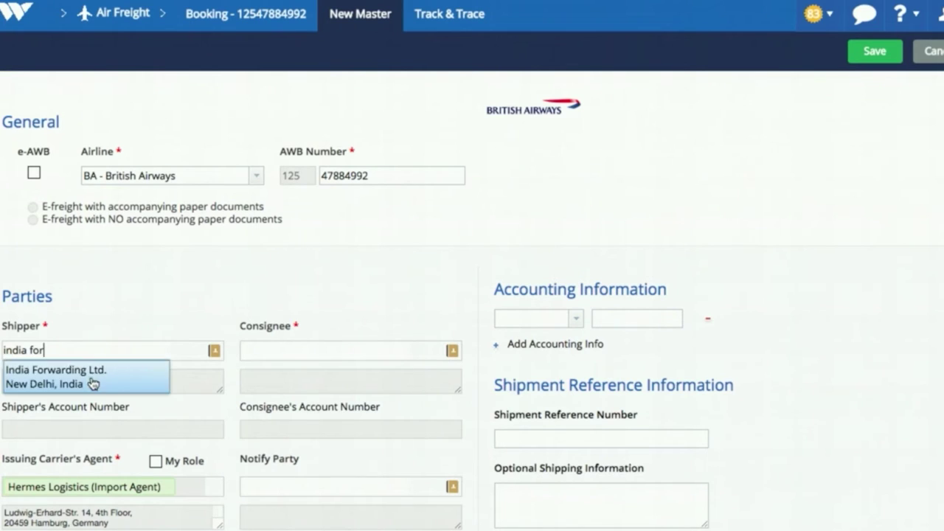
pyautogui.click(96, 379)
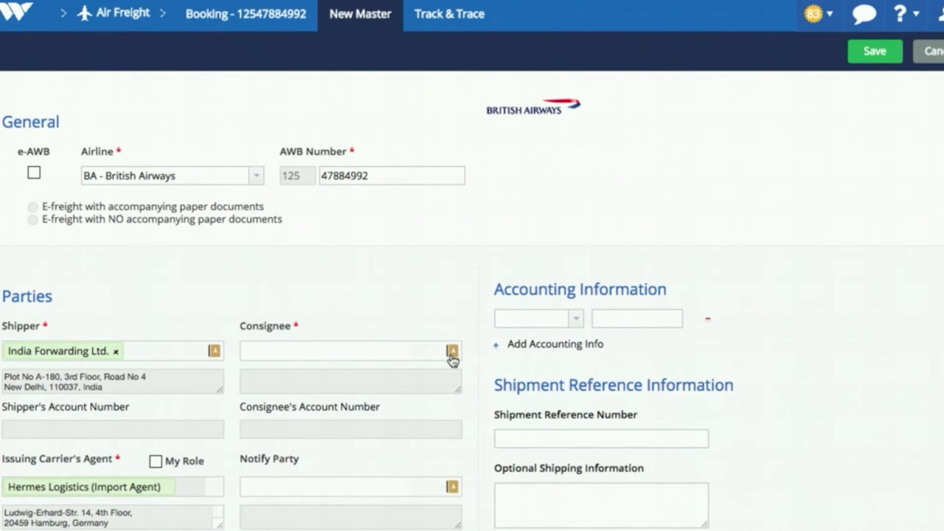
# - Set the consignee to DLL (Import Agent 2) from the contacts list
pyautogui.click(452, 350)
pyautogui.click(300, 133)
pyautogui.write('import')
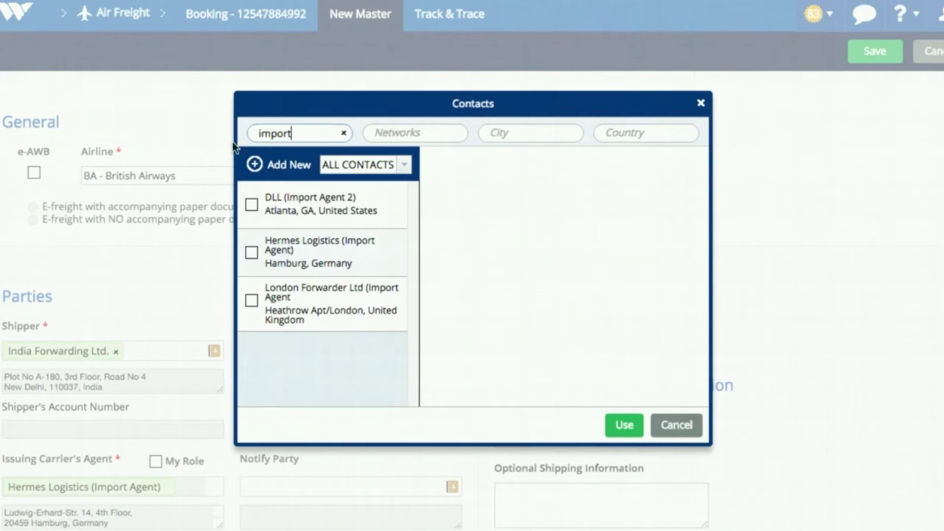
pyautogui.click(251, 204)
pyautogui.click(621, 425)
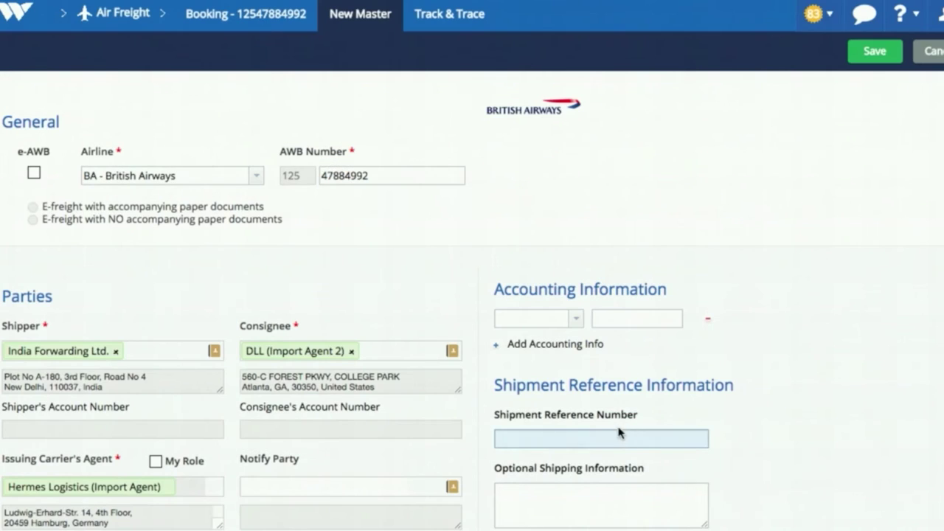
# - Set the charges code to PP, all prepaid cash
pyautogui.scroll(-5, 476, 332)
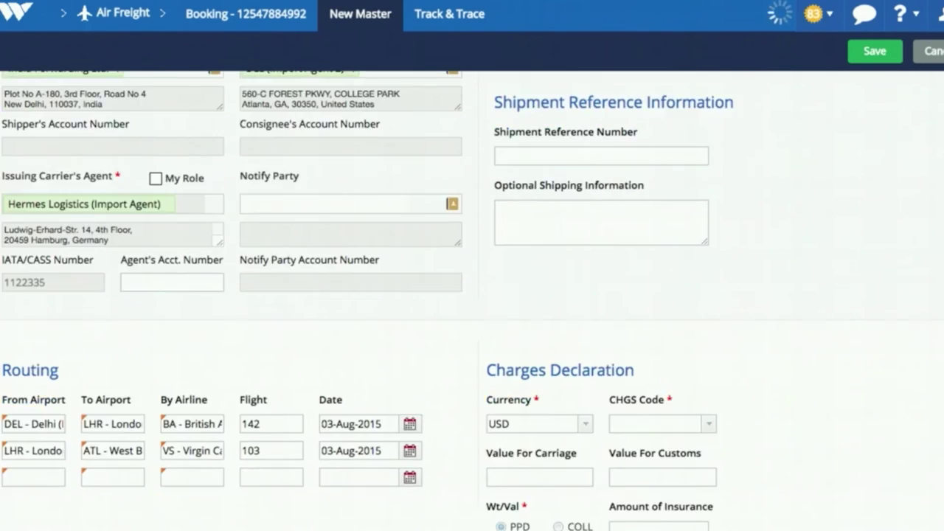
pyautogui.scroll(-3, 472, 295)
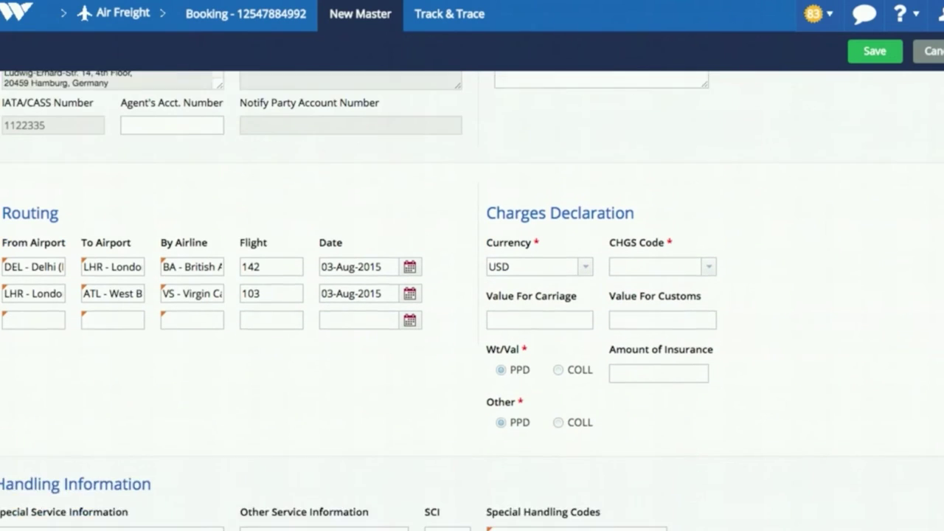
pyautogui.click(706, 236)
pyautogui.write('pp')
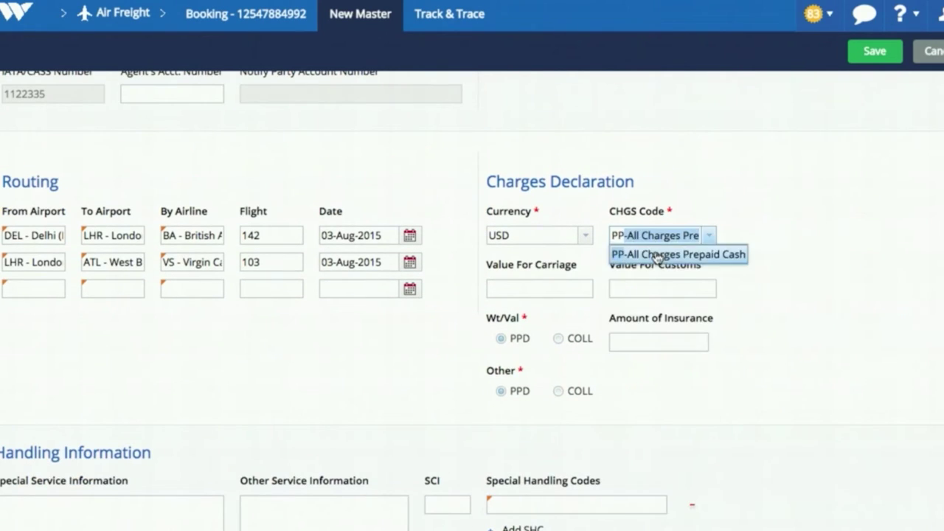
pyautogui.click(656, 254)
# - Enter rate 267 and dimensions of 17 pieces at 70 × 40 × 38
pyautogui.scroll(-7, 194, 283)
pyautogui.click(276, 245)
pyautogui.write('267')
pyautogui.press('Tab')
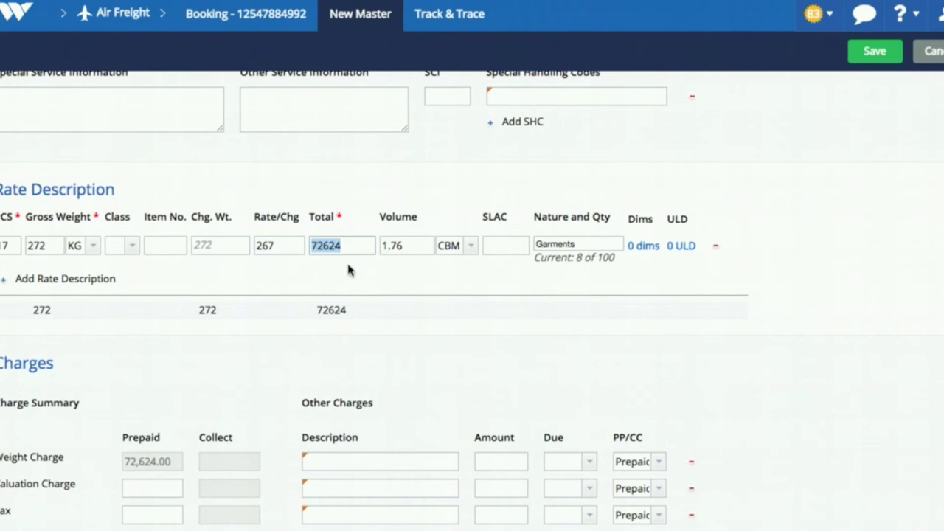
pyautogui.click(643, 246)
pyautogui.write('17\t70\t40\t38')
pyautogui.click(273, 375)
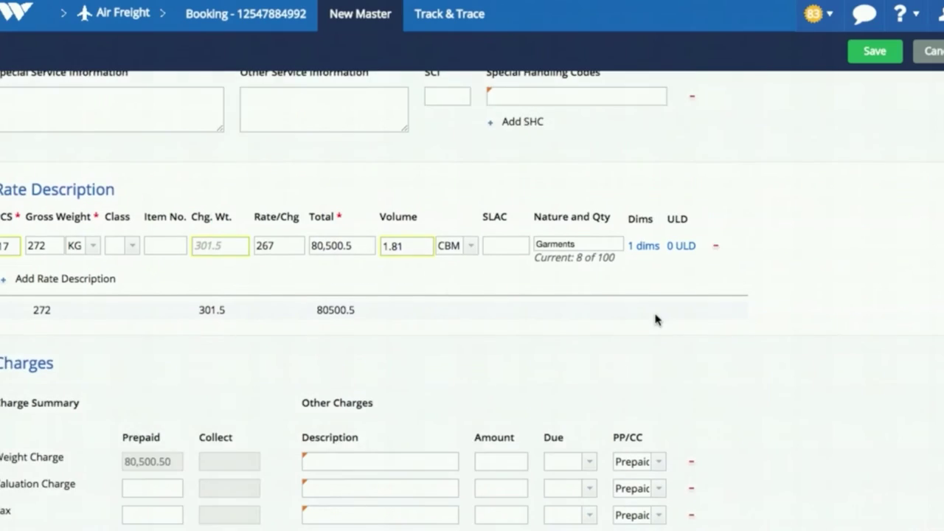
# - Add other charge MA-Miscellaneous 700 due Agent
pyautogui.scroll(-3, 657, 319)
pyautogui.click(441, 305)
pyautogui.write('MA')
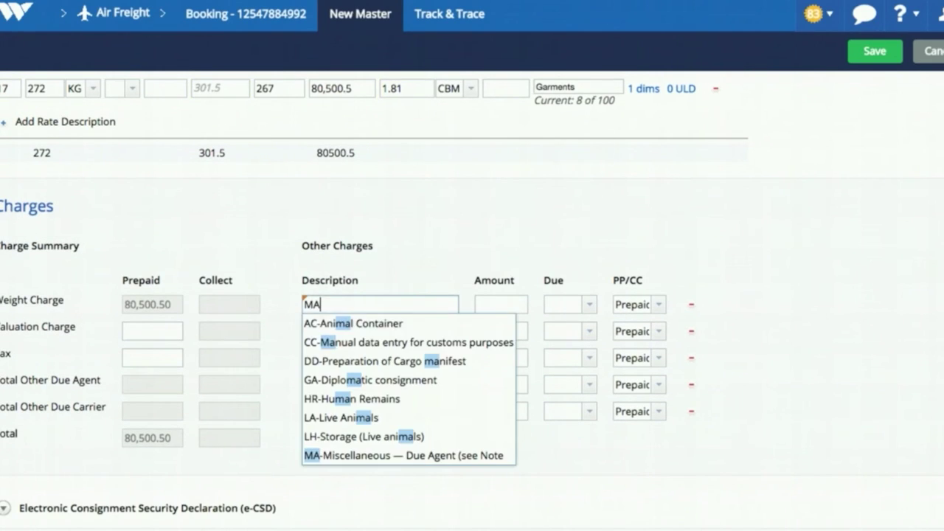
pyautogui.press('Return')
pyautogui.click(501, 303)
pyautogui.write('700')
pyautogui.press('Tab')
pyautogui.write('A')
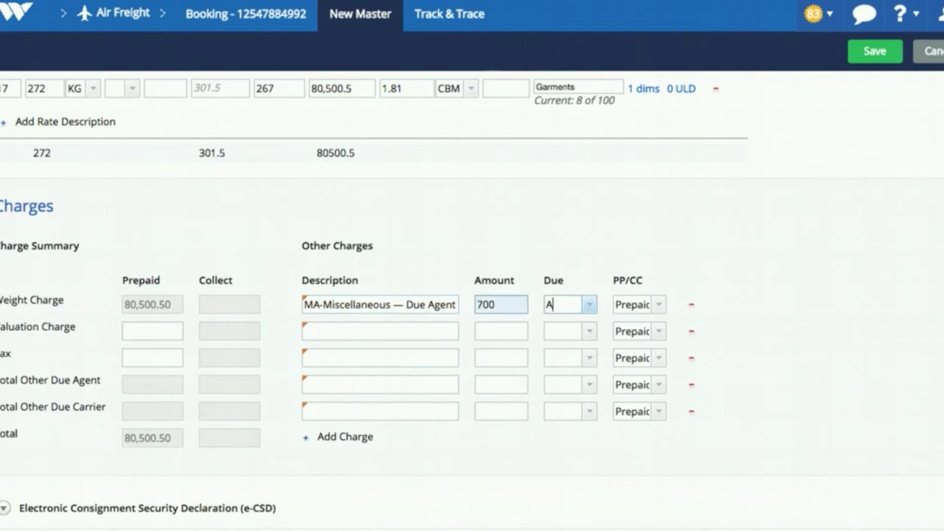
# - Add SC-Security Charge 10,000 and CG electronic processing 455, both due Carrier
pyautogui.click(438, 329)
pyautogui.write('SE')
pyautogui.click(349, 285)
pyautogui.click(495, 331)
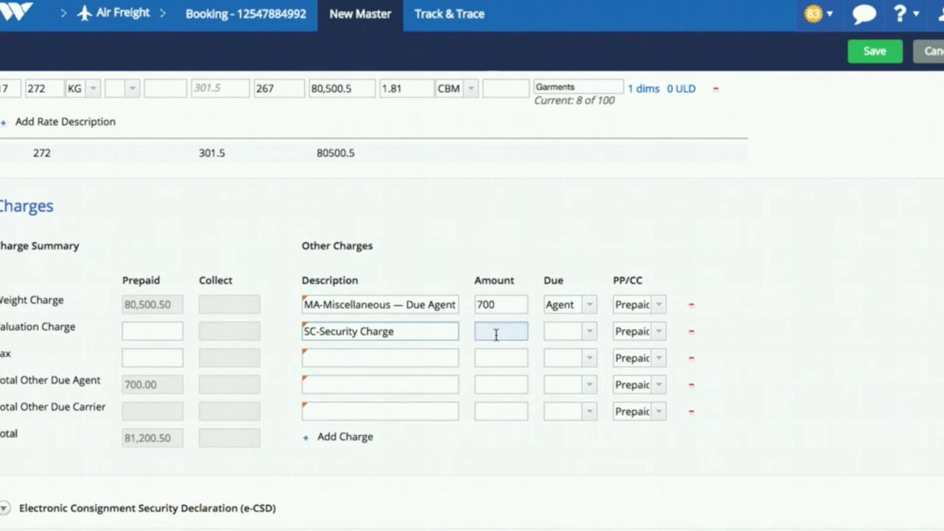
pyautogui.write('10000')
pyautogui.press('Tab')
pyautogui.write('C')
pyautogui.press('Tab')
pyautogui.click(412, 358)
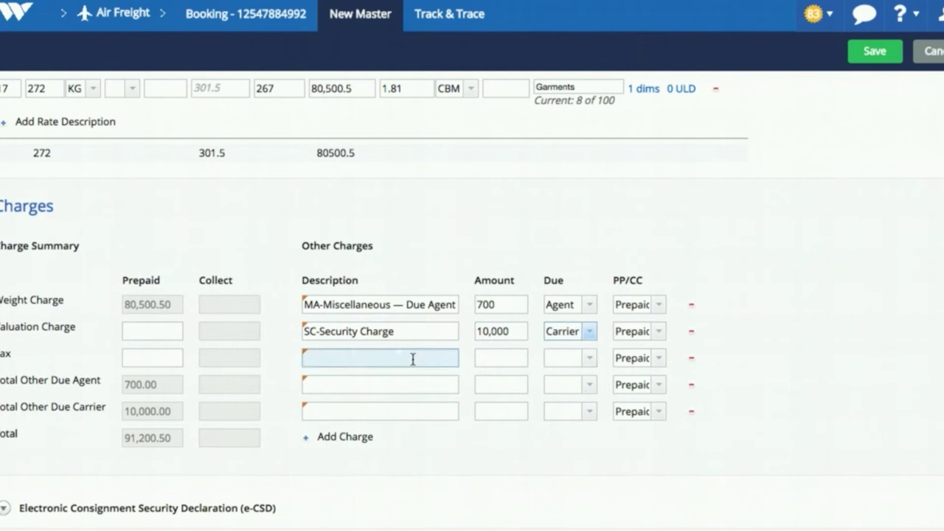
pyautogui.write('CG')
pyautogui.click(398, 377)
pyautogui.write('Carrier')
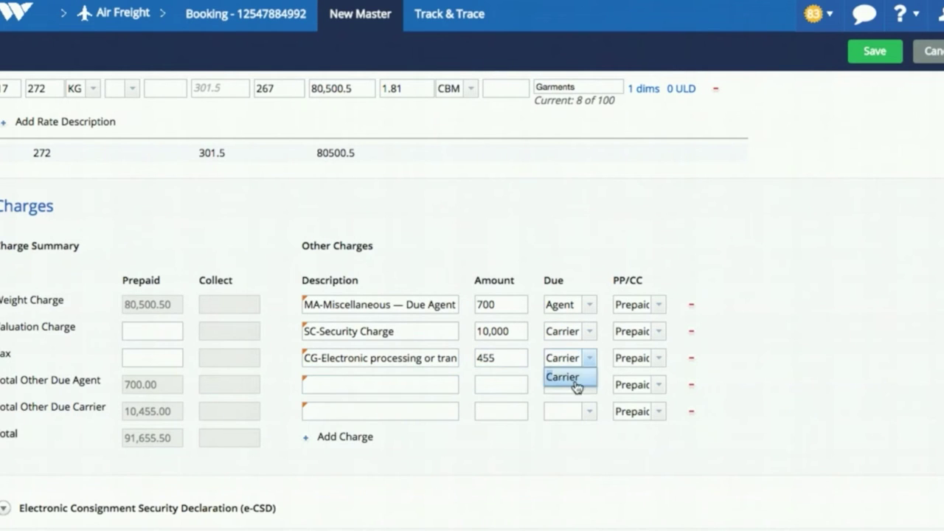
pyautogui.click(573, 386)
pyautogui.scroll(-3, 573, 386)
# - Add a notification contact's name and e-mail address, then save the master AWB
pyautogui.scroll(-5, 472, 295)
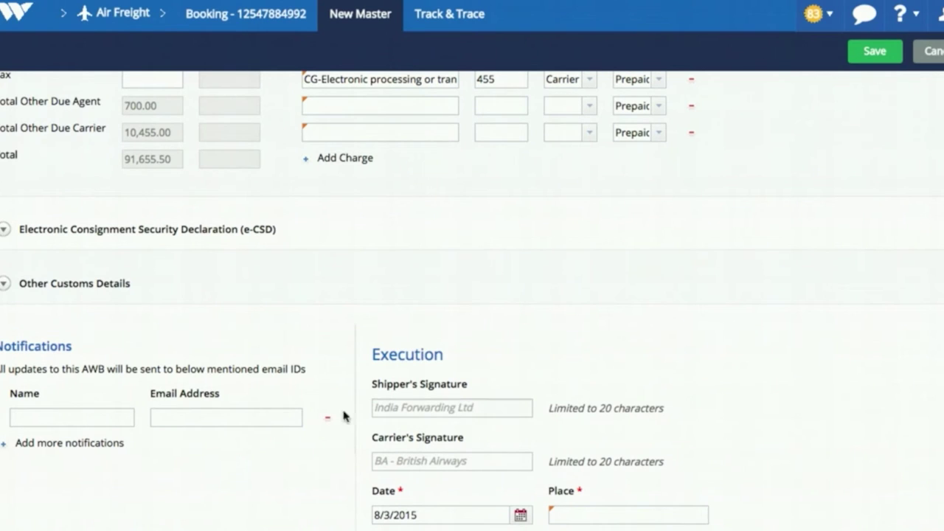
pyautogui.click(107, 419)
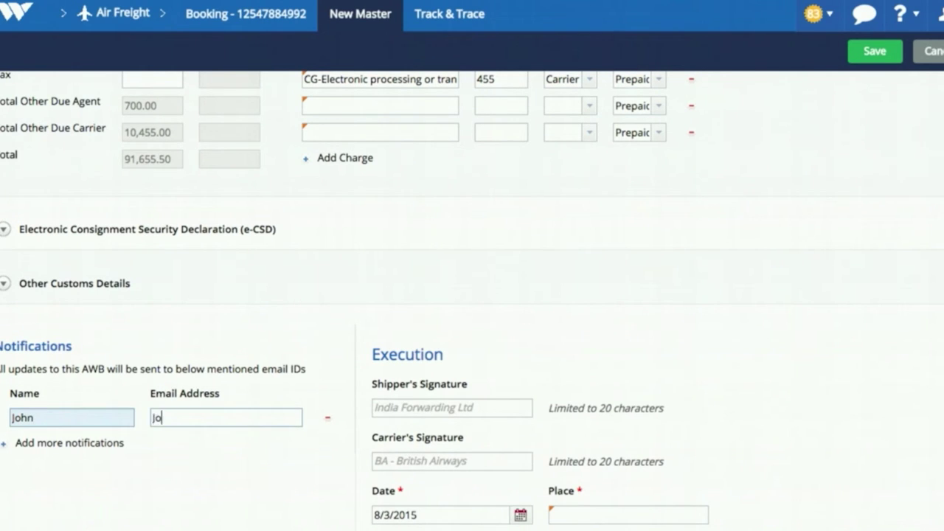
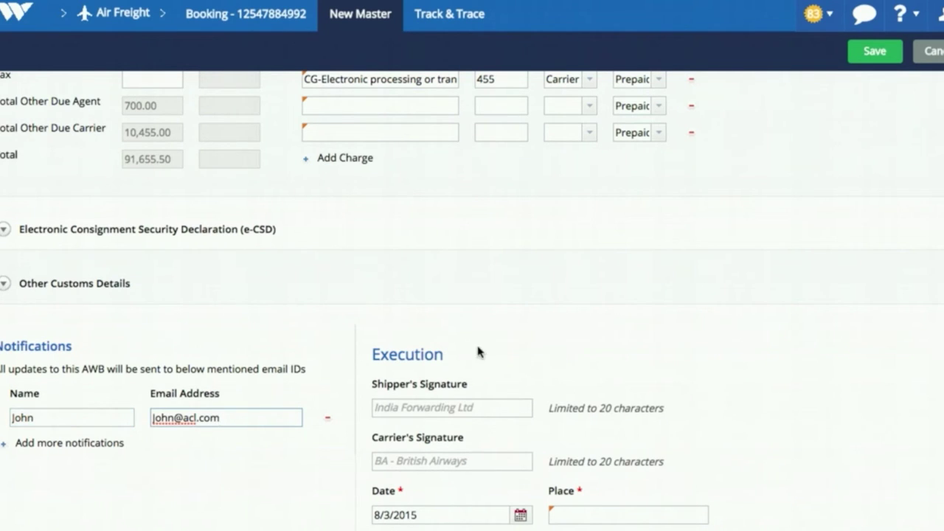
pyautogui.scroll(5, 880, 84)
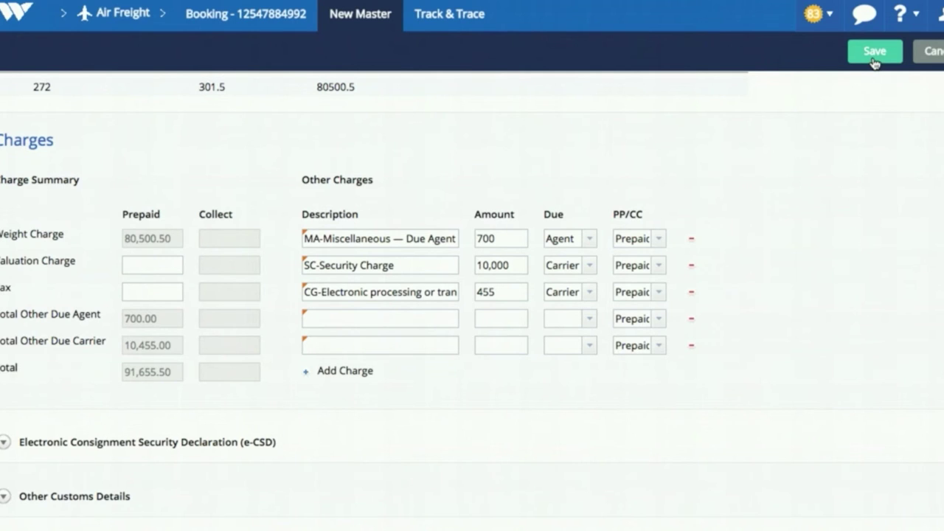
pyautogui.click(873, 59)
# - Open House & Manifest and set the house consignee to American Clothing Ltd
pyautogui.click(496, 22)
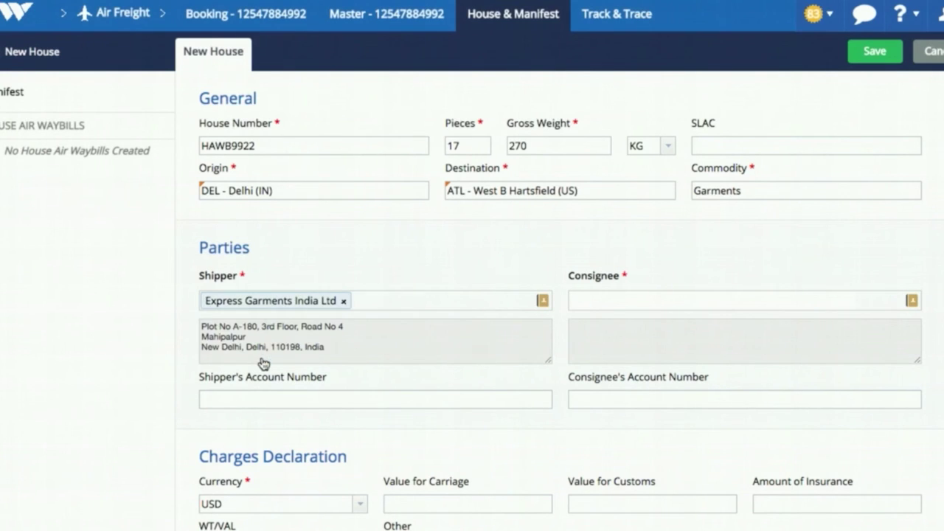
pyautogui.write('american')
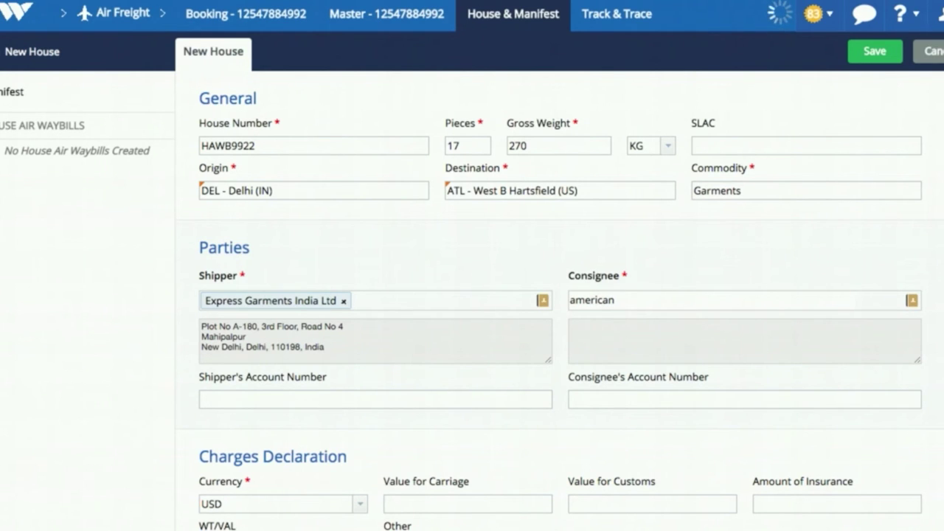
pyautogui.click(652, 332)
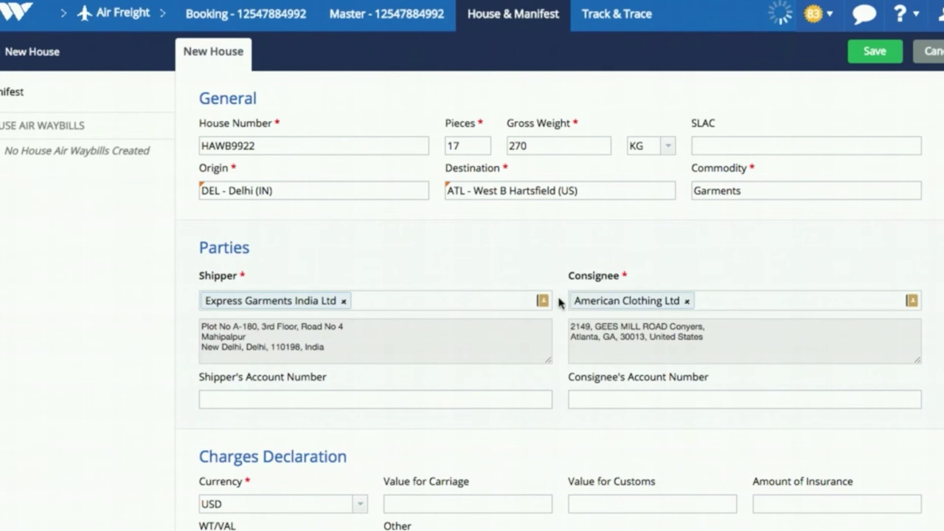
# - Enter goods description 'Readymade Garments light category Leather' and save the house AWB
pyautogui.scroll(-1, 522, 276)
pyautogui.scroll(-2, 508, 290)
pyautogui.click(723, 447)
pyautogui.write('Readymade Garments light category Leather')
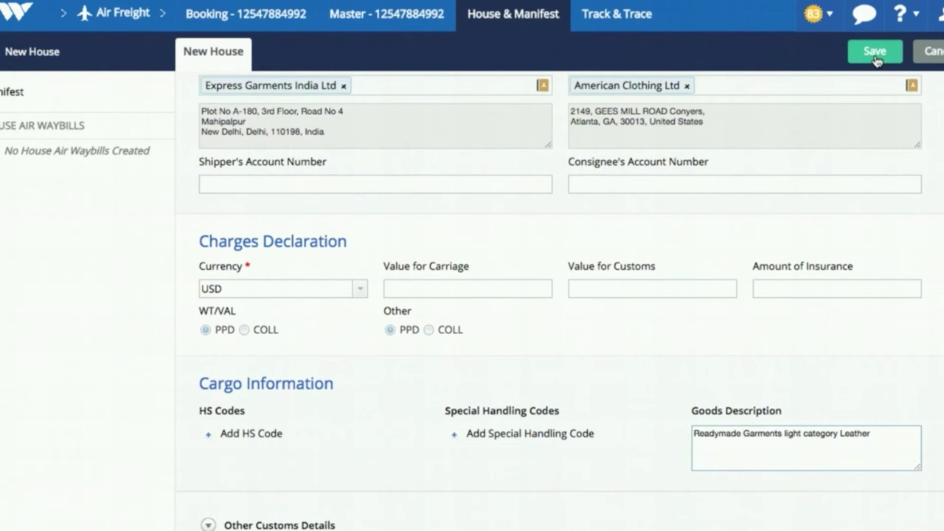
pyautogui.click(875, 53)
# - Send the master AWB to the airline, check the manifest, and return to the Air Freight dashboard
pyautogui.click(933, 53)
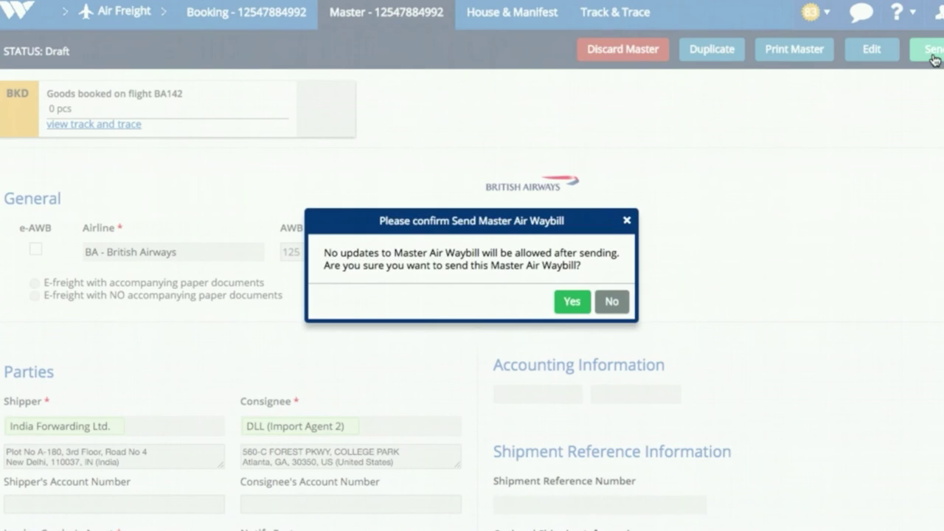
pyautogui.click(571, 301)
pyautogui.click(510, 13)
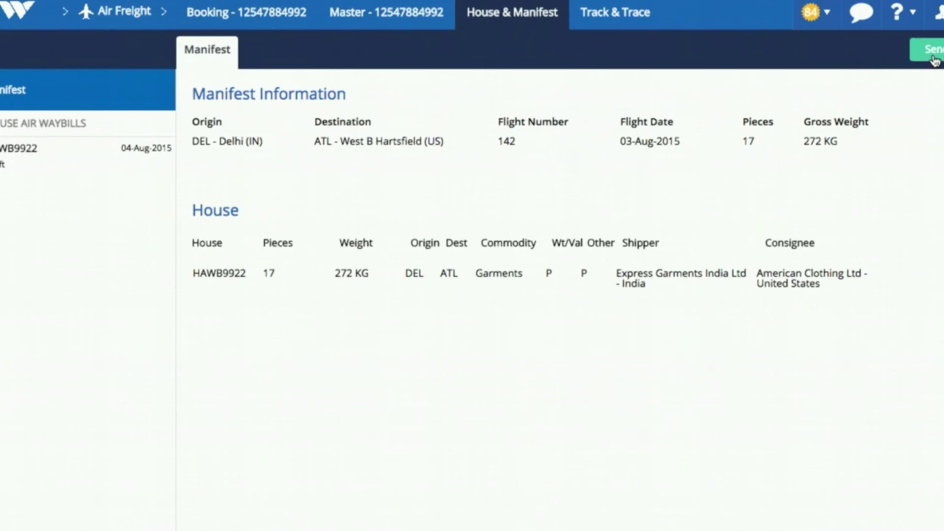
pyautogui.click(932, 50)
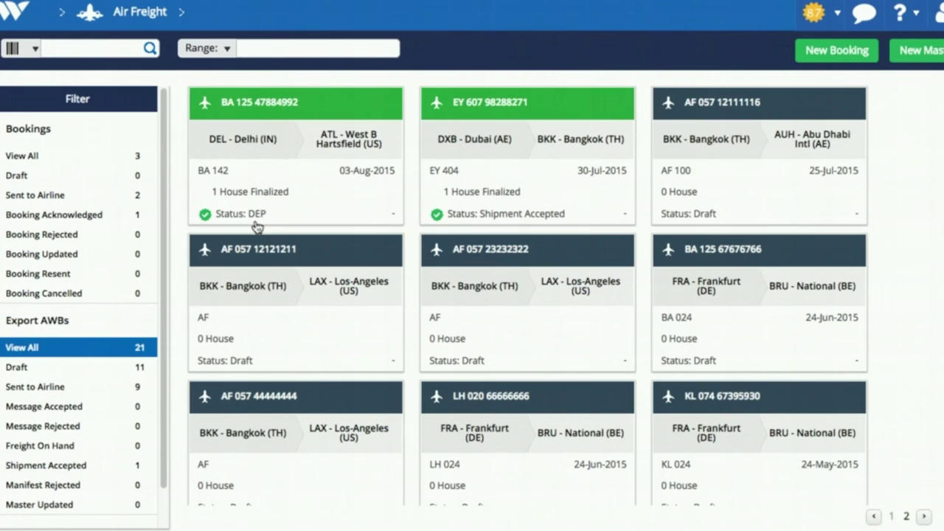
pyautogui.click(255, 218)
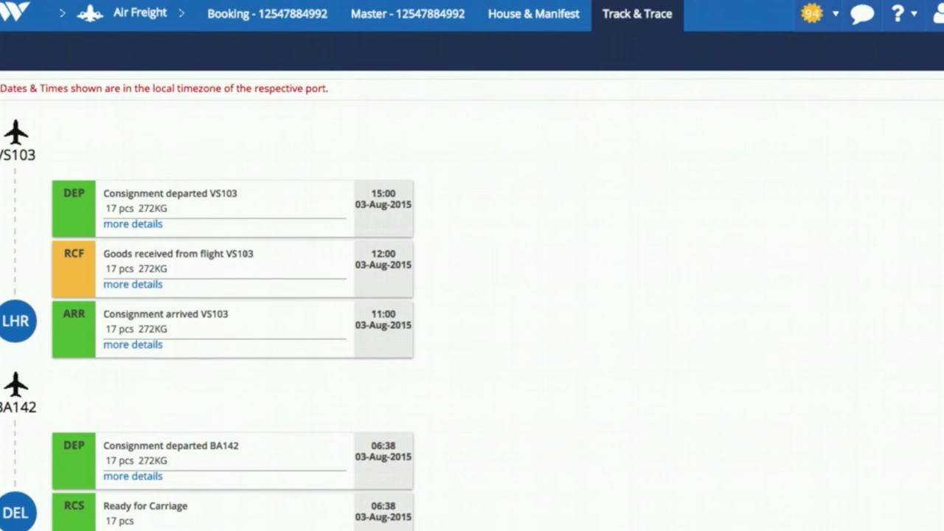
pyautogui.scroll(1, 101, 379)
pyautogui.scroll(1, 208, 320)
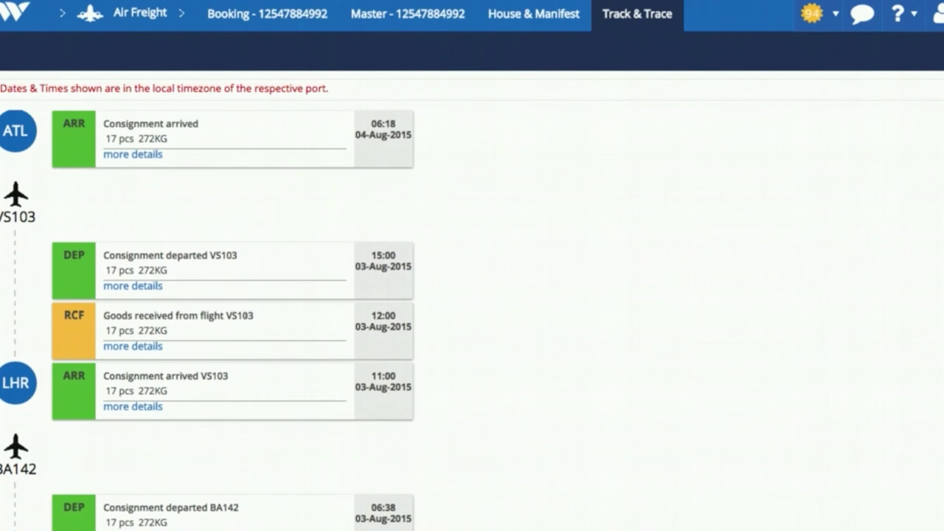
pyautogui.scroll(1, 207, 320)
pyautogui.scroll(1, 208, 320)
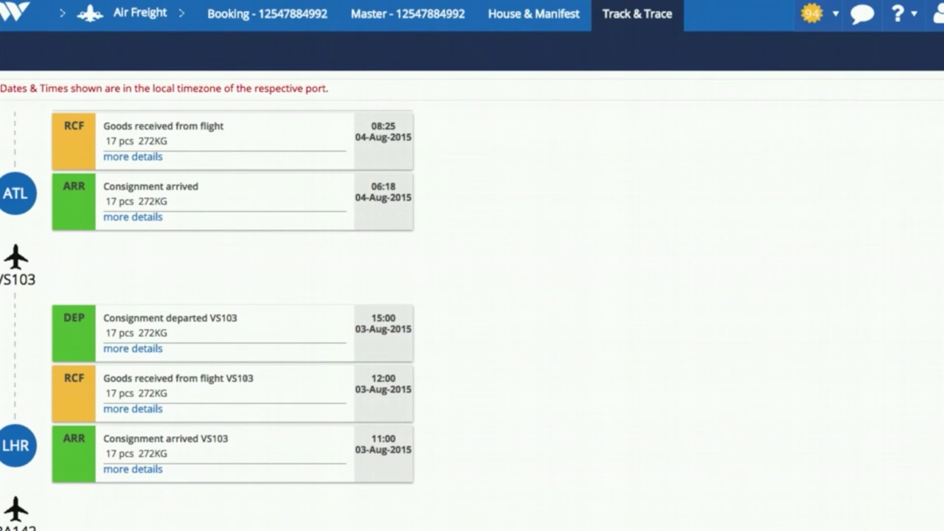
pyautogui.scroll(1, 207, 320)
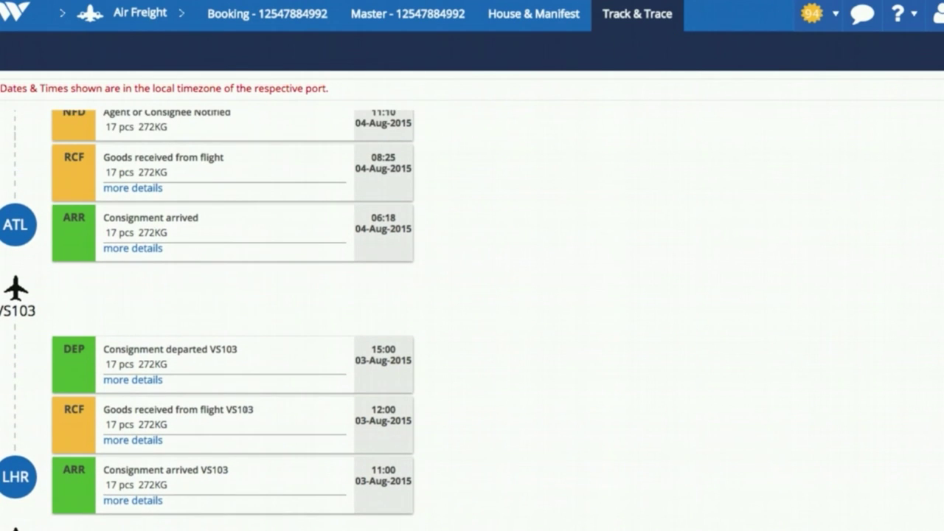
pyautogui.scroll(1, 208, 320)
pyautogui.scroll(1, 207, 320)
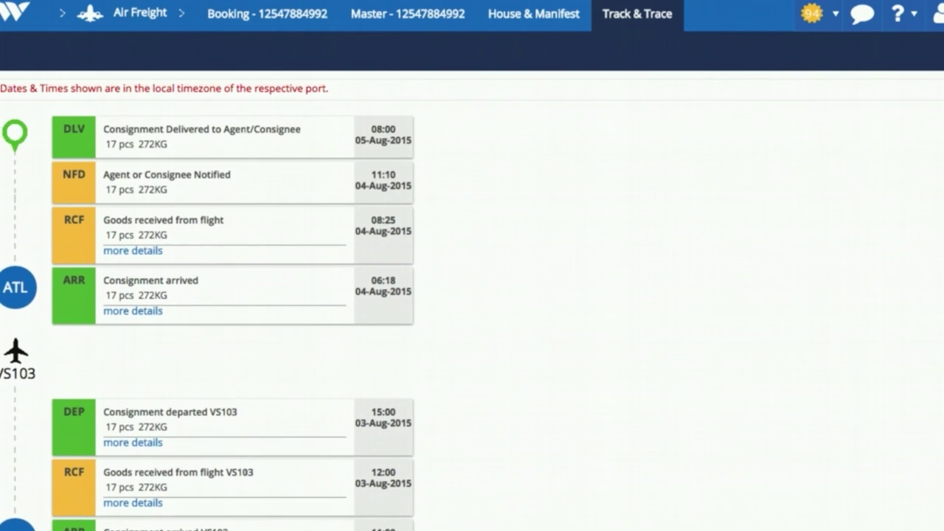
pyautogui.scroll(1, 208, 320)
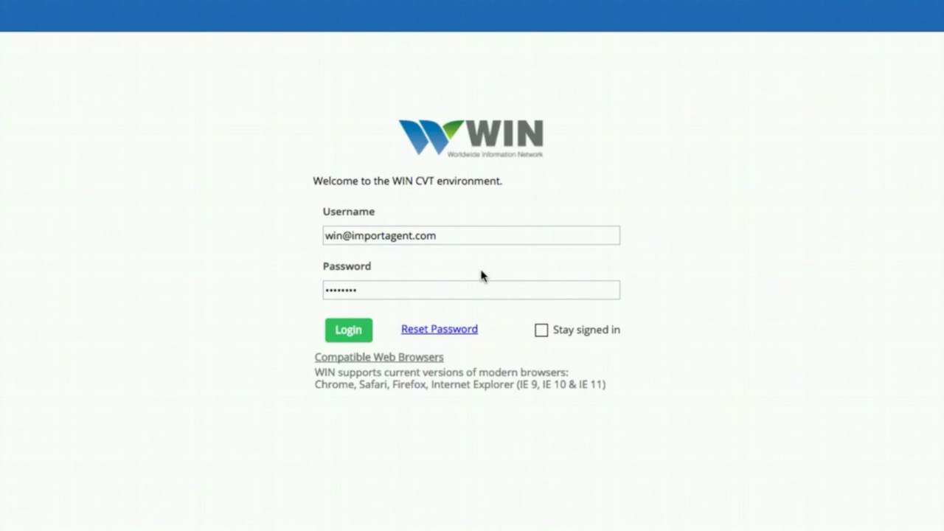
# - Sign in as the import agent and filter Air Freight to Consignee or Notify AWBs
pyautogui.click(349, 330)
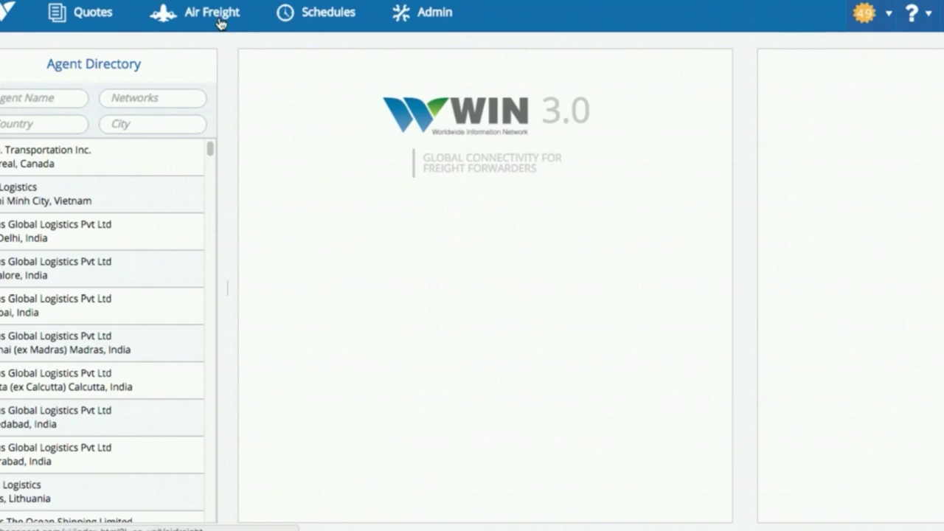
pyautogui.click(221, 22)
pyautogui.scroll(-2, 89, 442)
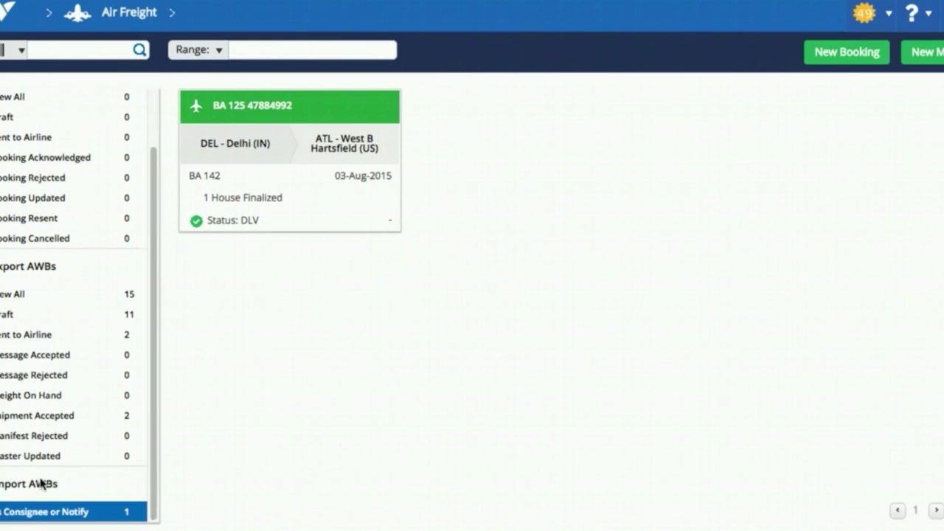
pyautogui.click(52, 512)
pyautogui.click(281, 109)
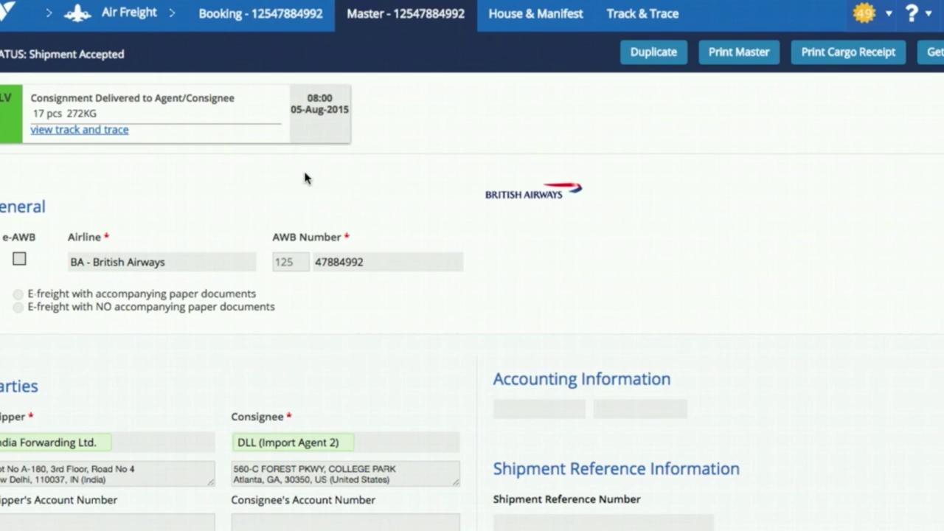
pyautogui.scroll(-4, 304, 178)
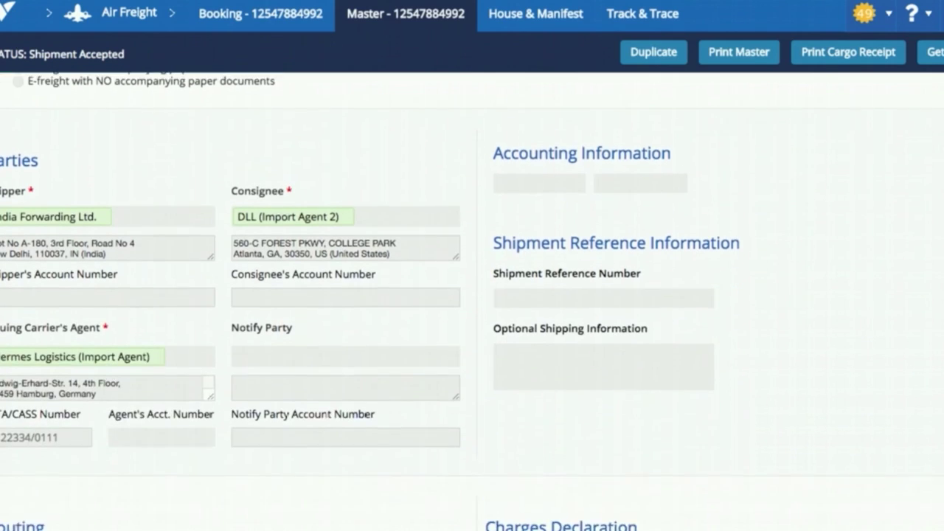
pyautogui.scroll(4, 305, 178)
pyautogui.click(618, 26)
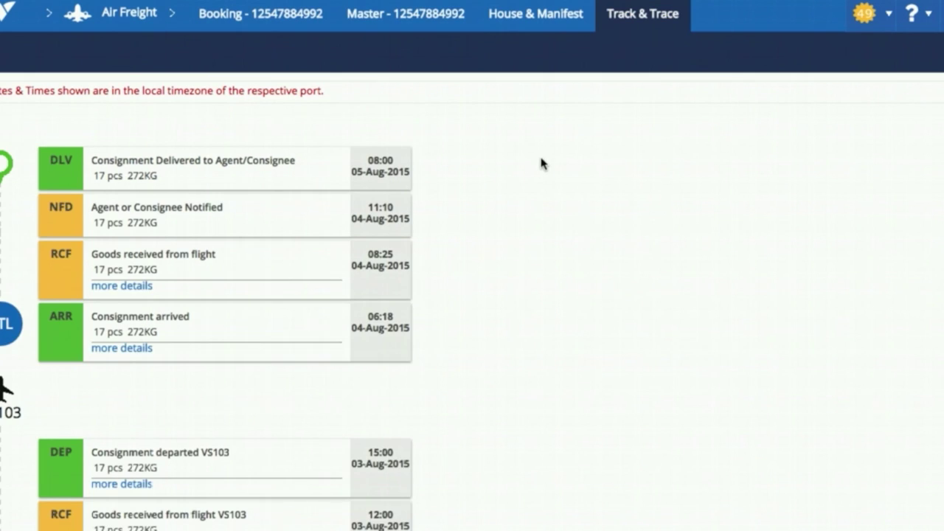
pyautogui.scroll(-4, 539, 158)
pyautogui.scroll(4, 225, 324)
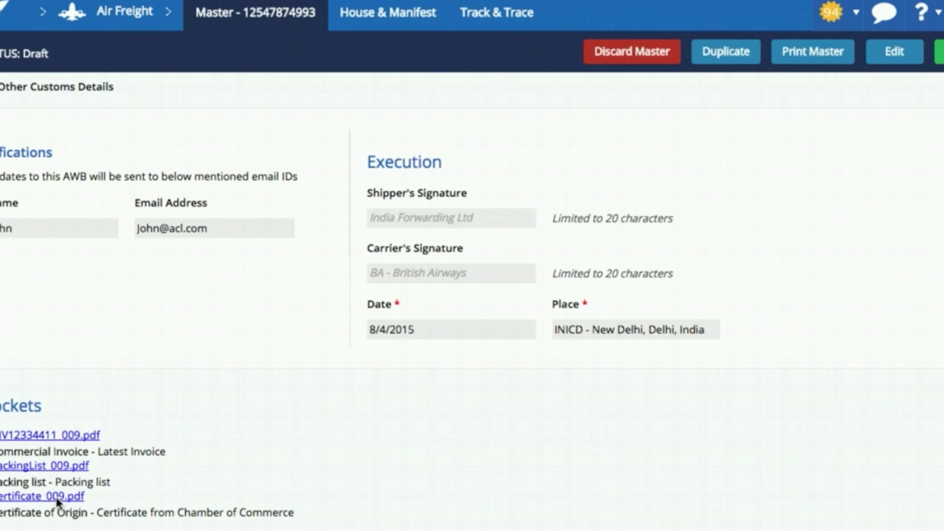
# - Open the attached commercial invoice INV12334411_009.pdf from the Dockets section
pyautogui.click(64, 435)
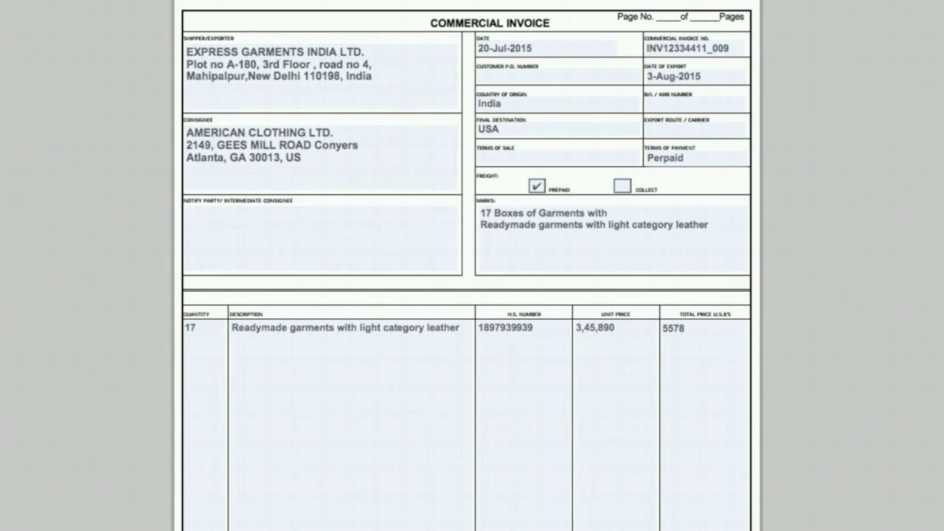